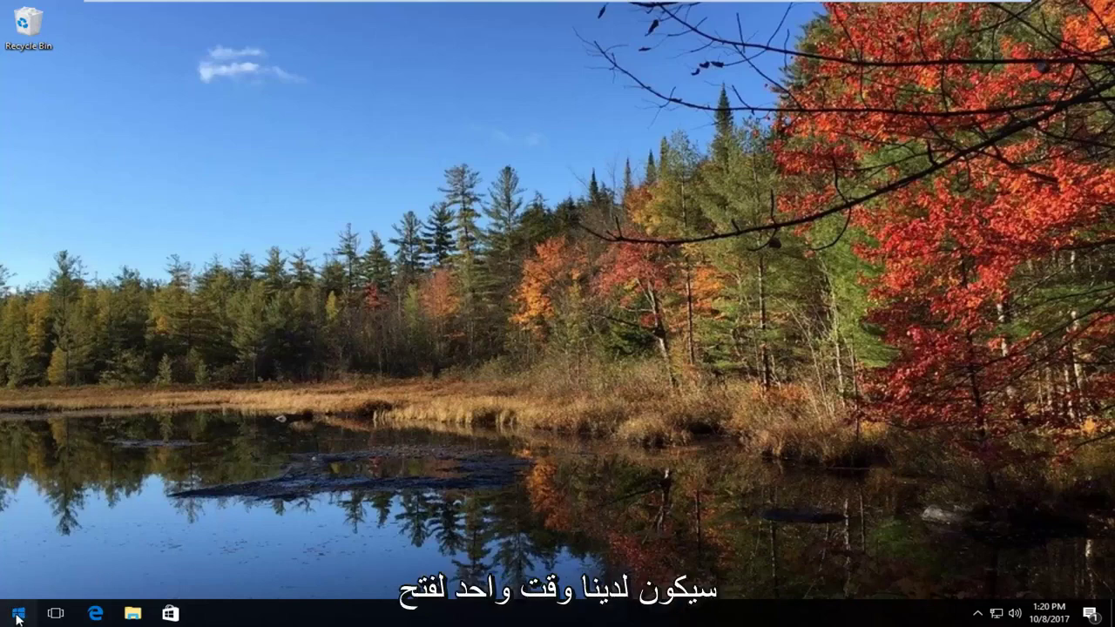
Search the Start menu for 'services' and launch the Services desktop app.
click(18, 614)
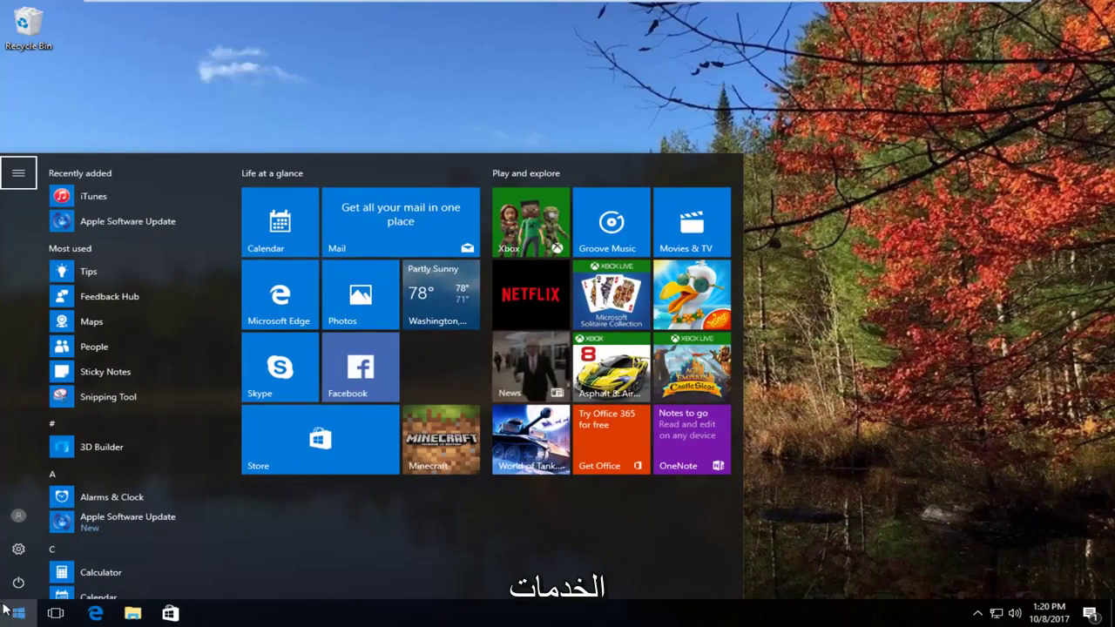
click(17, 615)
click(20, 614)
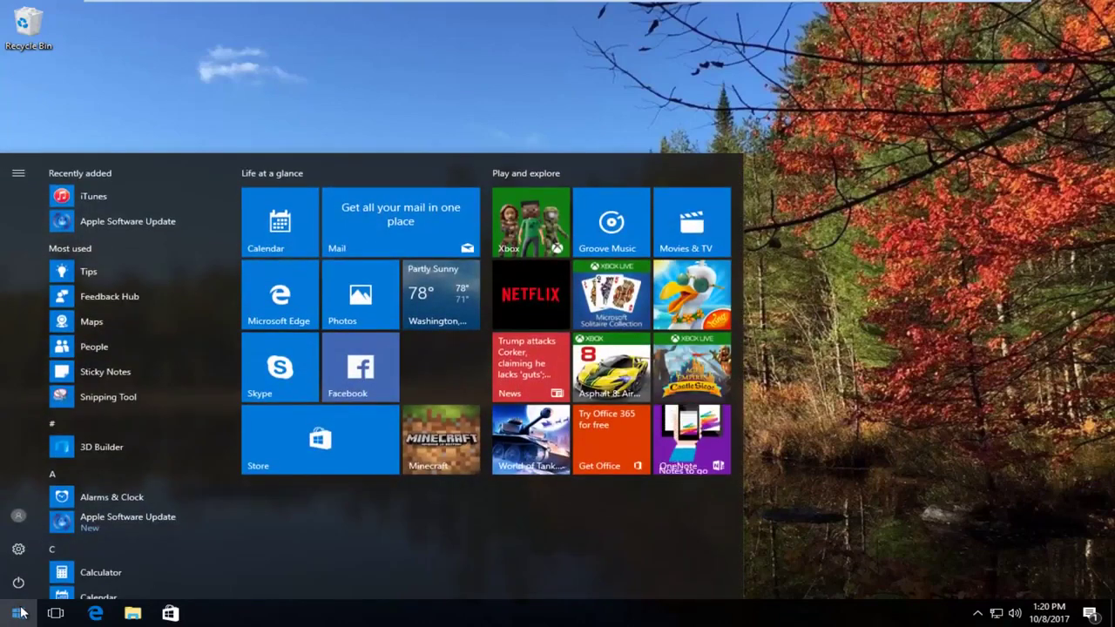
click(19, 614)
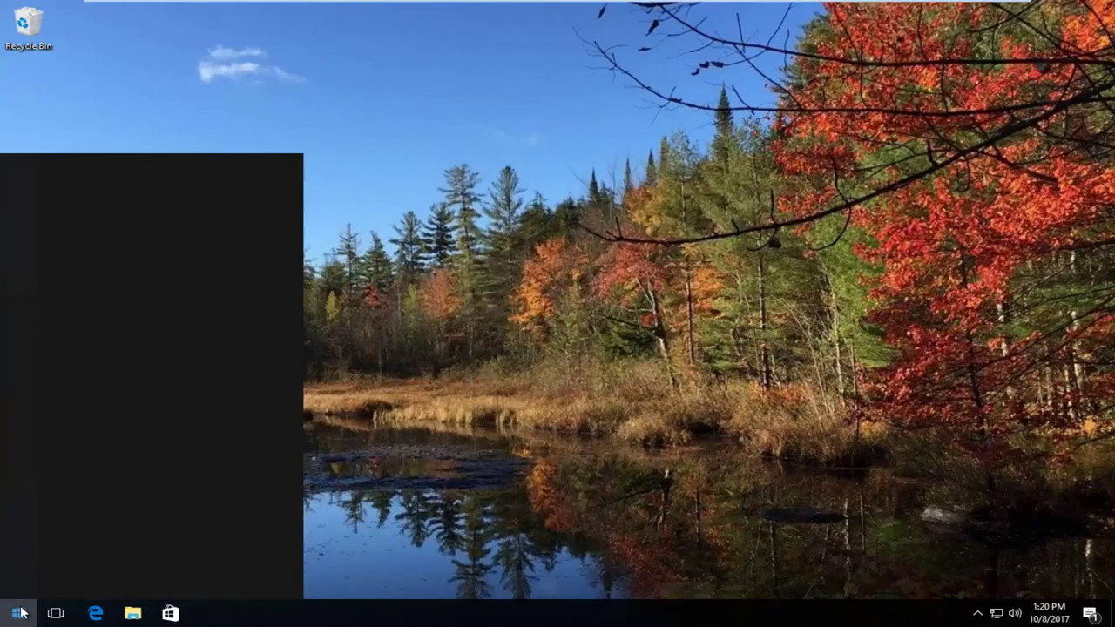
text(services)
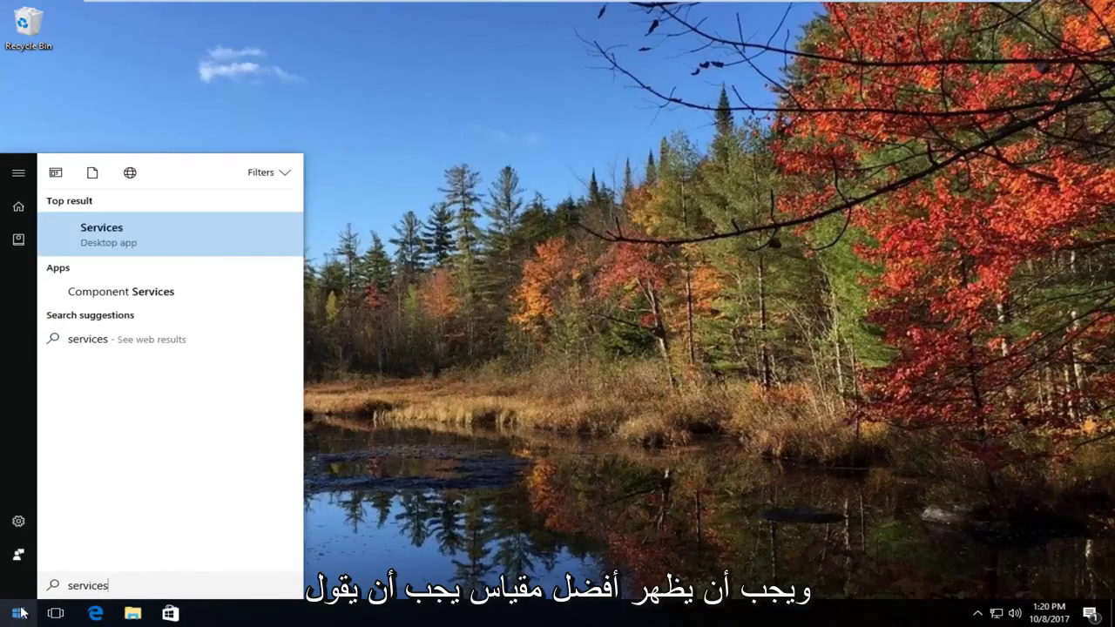
click(113, 236)
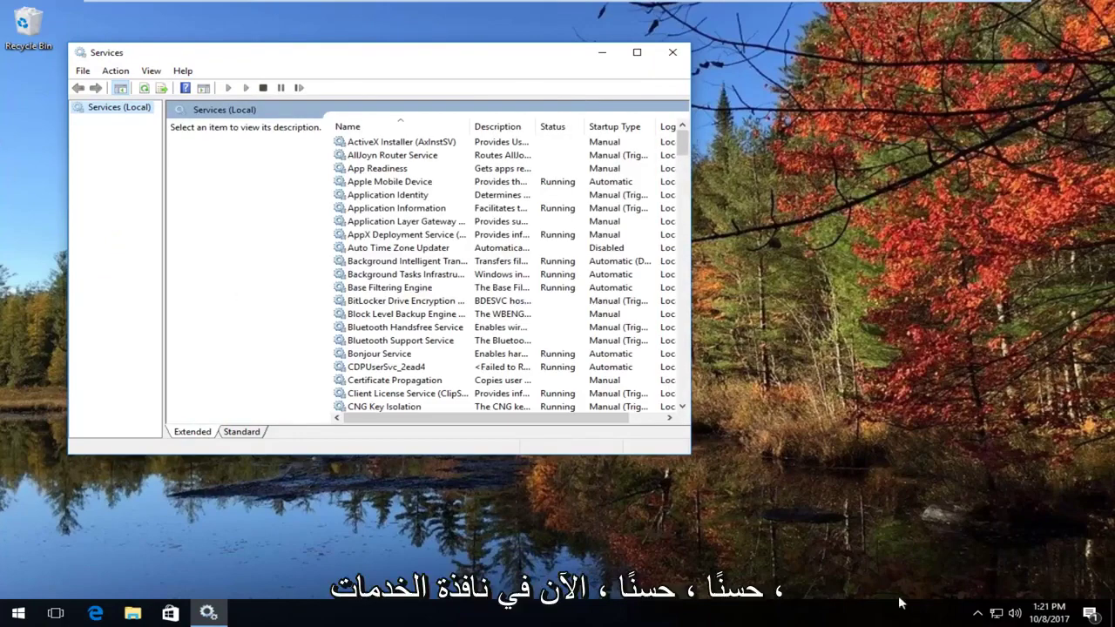
Enlarge the Services window, widen the Name column, and browse service descriptions.
drag(690, 454, 1041, 578)
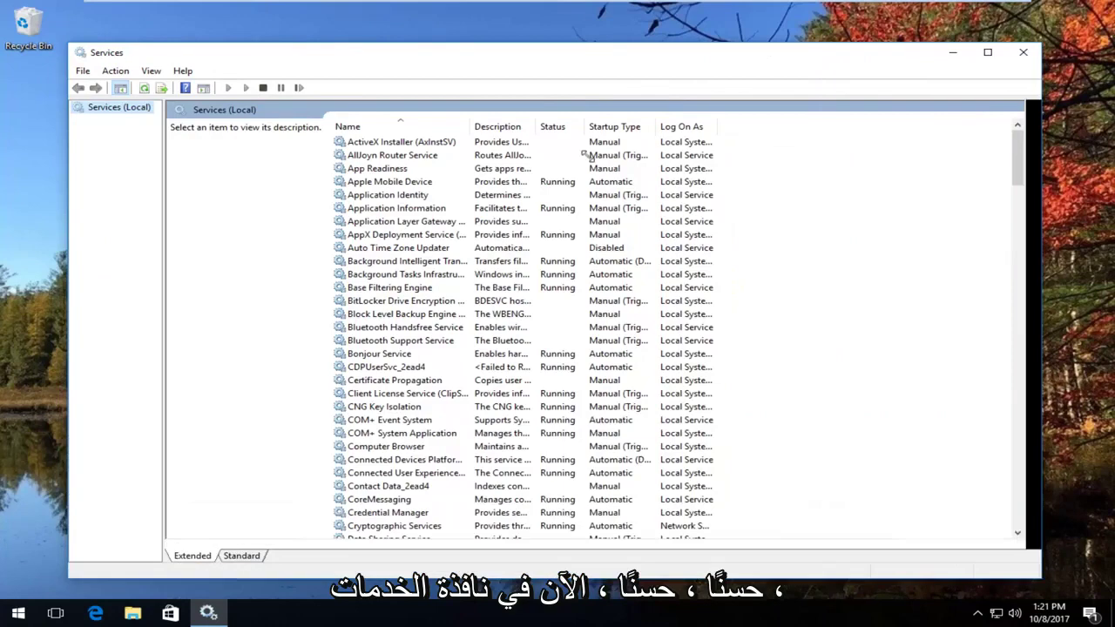
drag(471, 122, 525, 142)
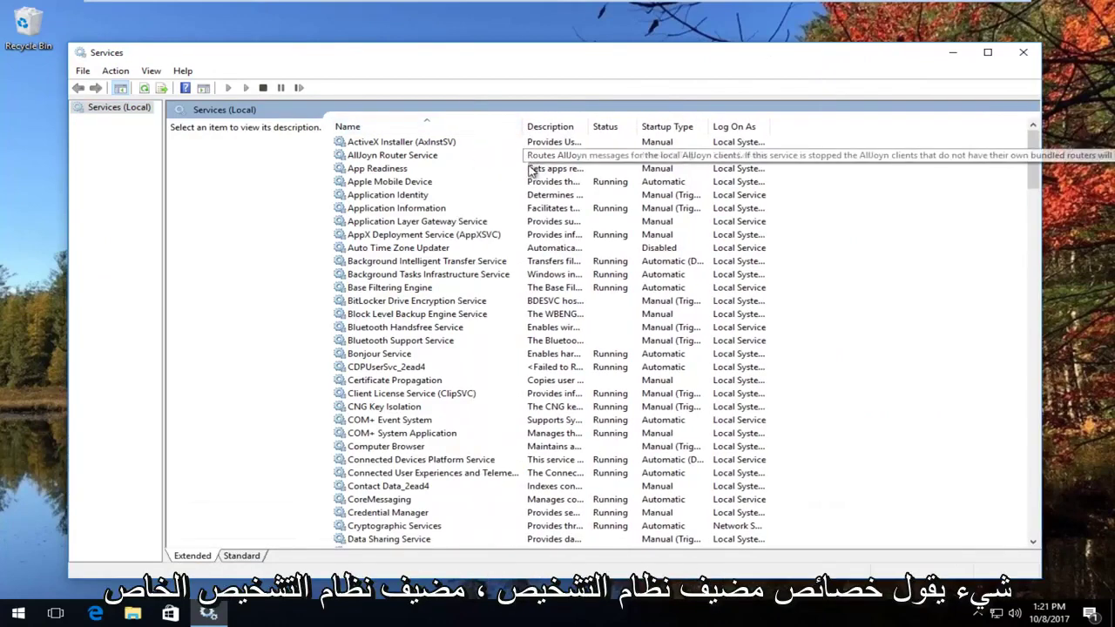
click(405, 447)
scroll(403, 451, down, 4)
click(397, 473)
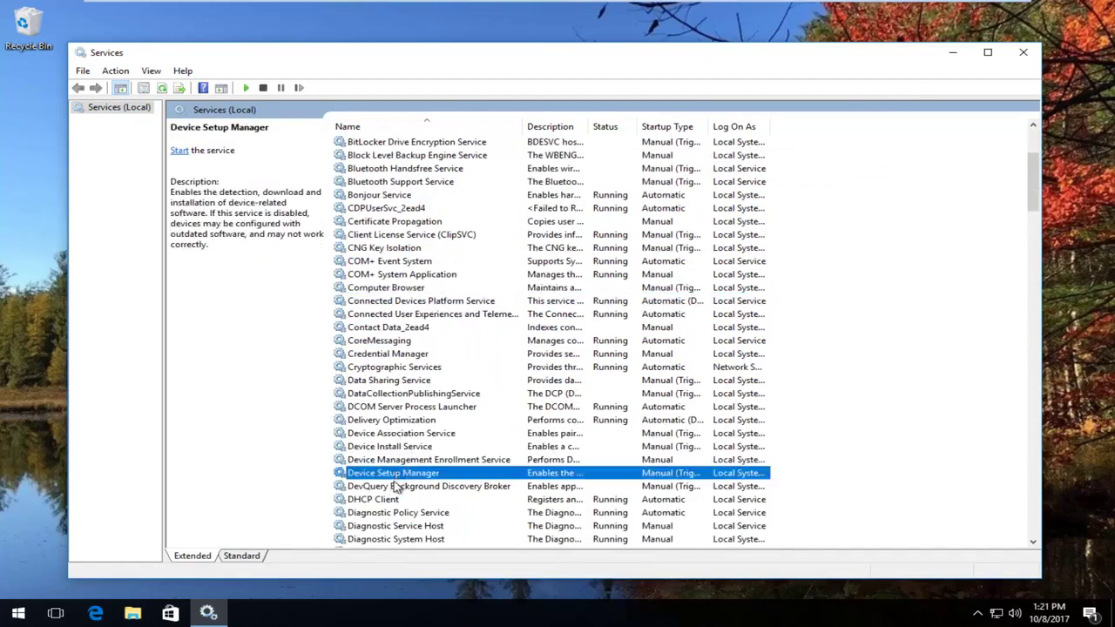
scroll(398, 475, down, 2)
Compare the Diagnostic Service Host and Diagnostic System Host service entries.
click(407, 447)
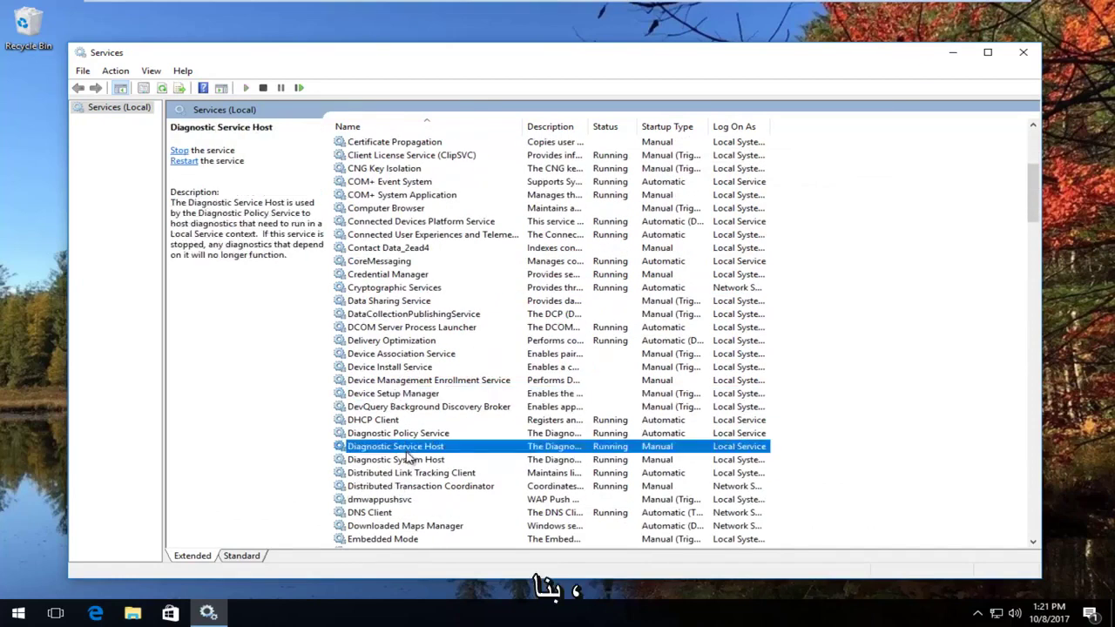
click(406, 462)
click(404, 452)
click(406, 461)
click(406, 452)
click(406, 461)
click(416, 451)
click(417, 459)
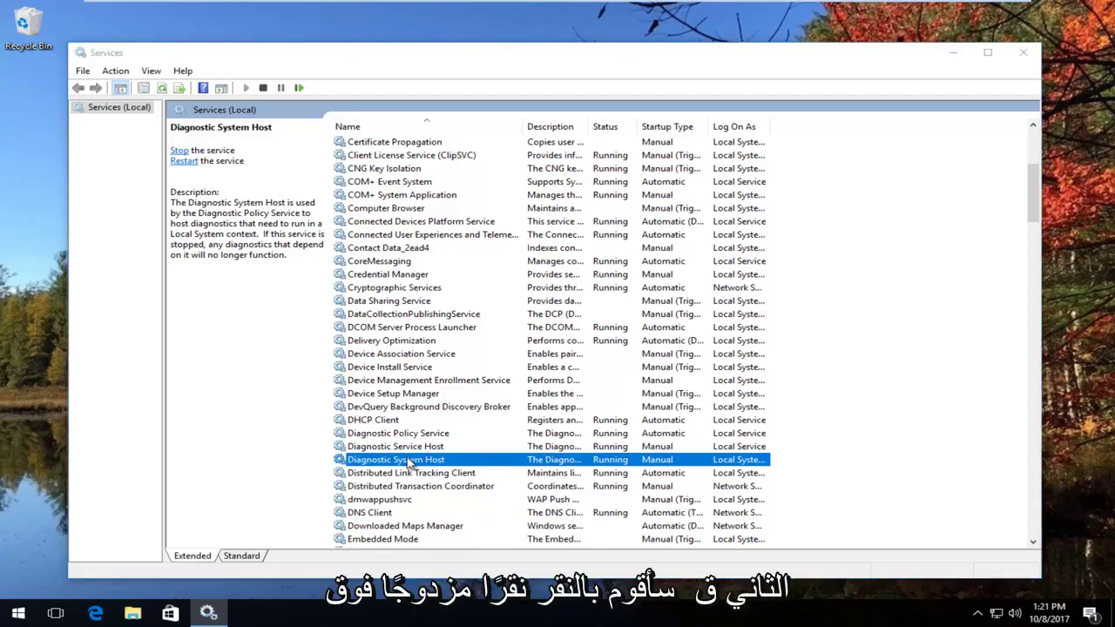
Confirm Diagnostic System Host is Manual and Running, then close Services.
double_click(409, 461)
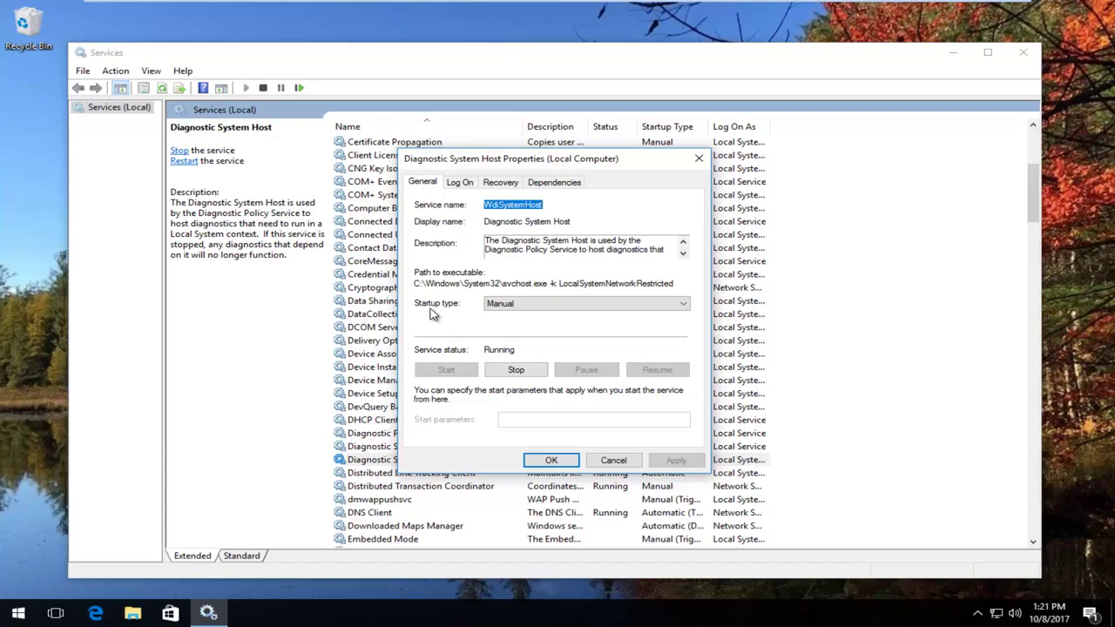
click(541, 461)
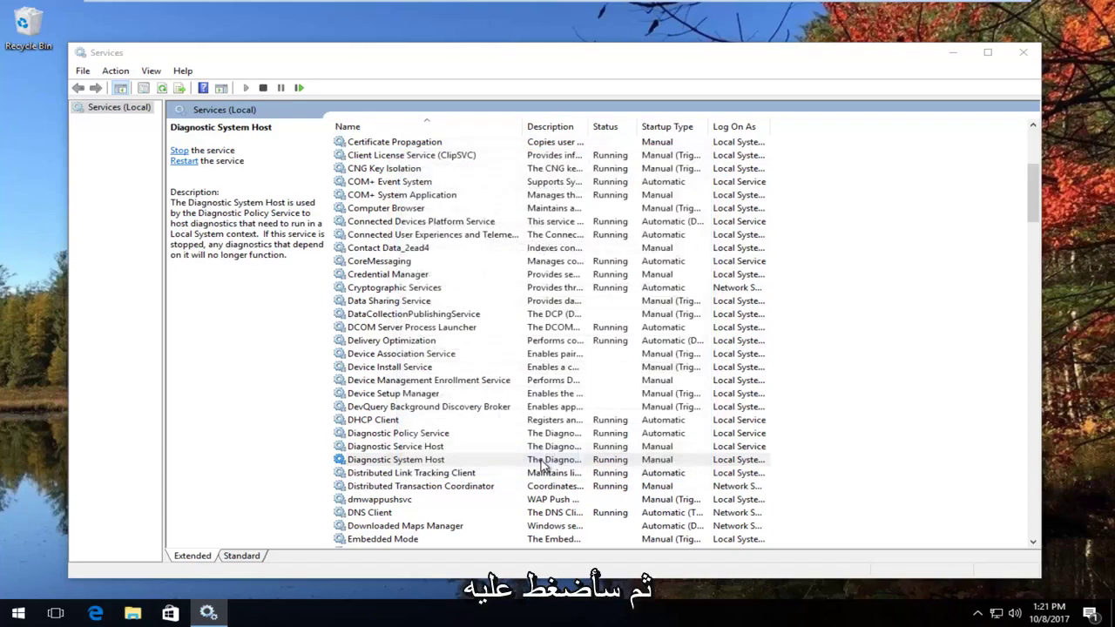
click(1026, 54)
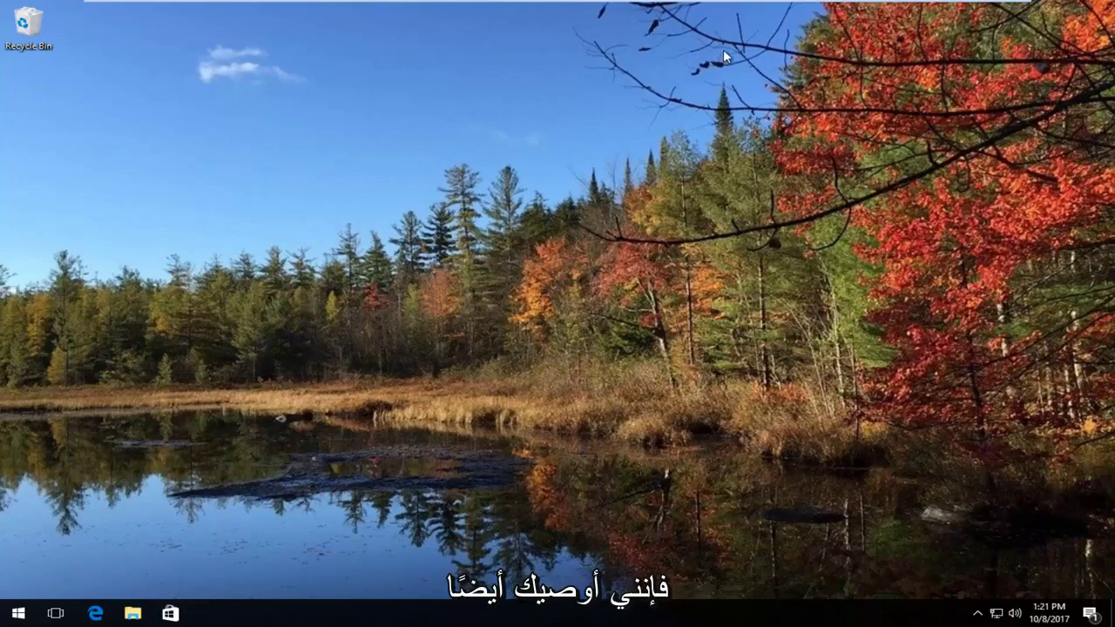
Launch Command Prompt as administrator from a 'cmd' Start search, approving the UAC prompt.
click(10, 619)
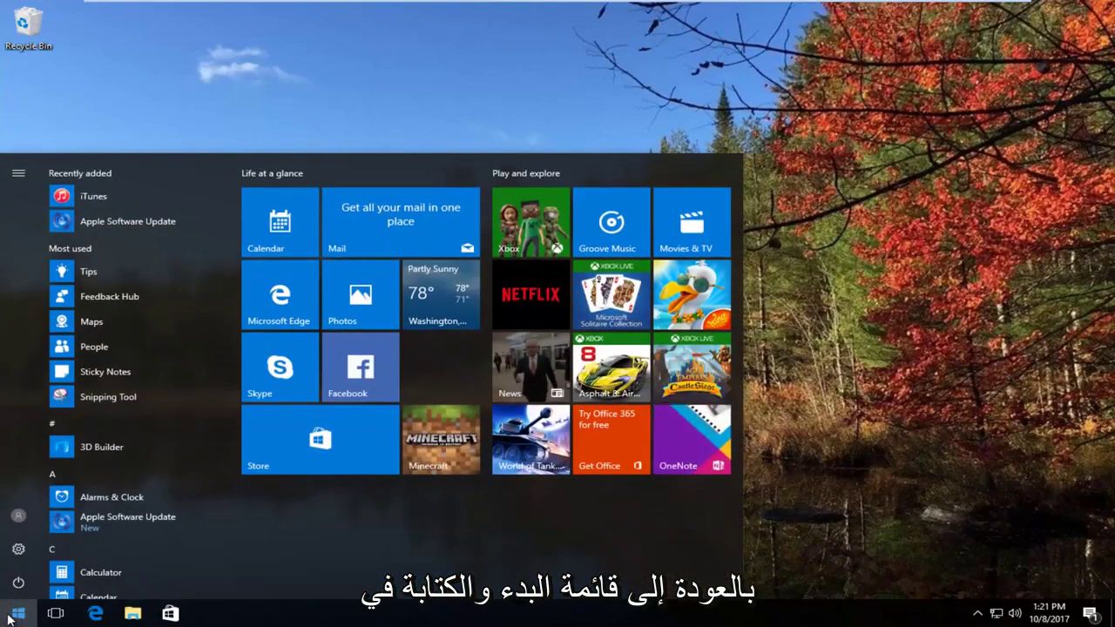
text(cmd)
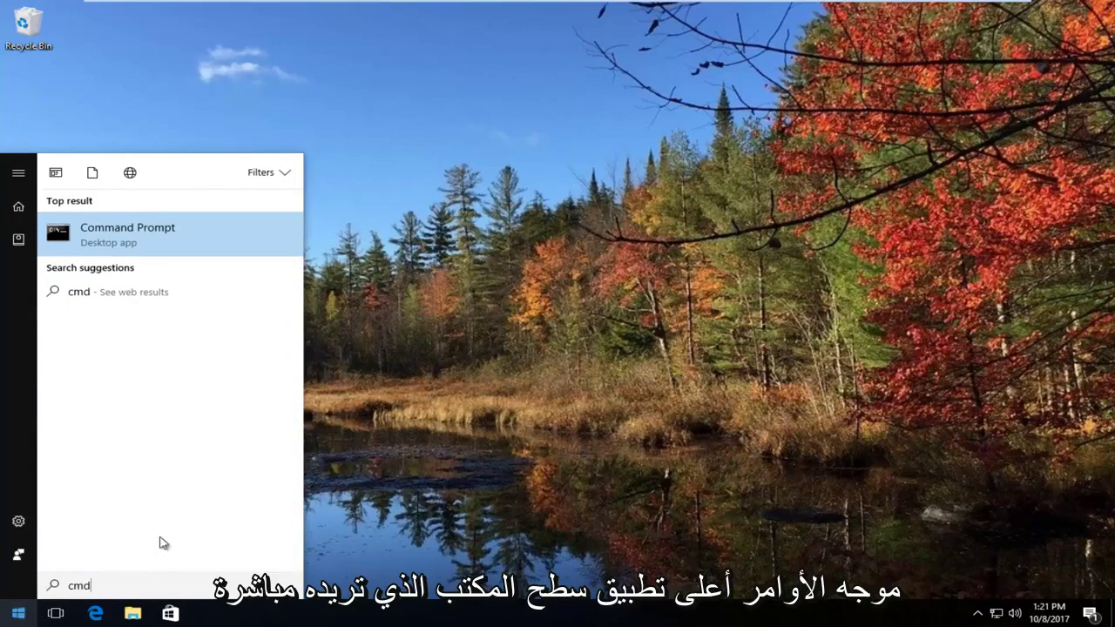
right_click(118, 238)
key(Escape)
right_click(119, 237)
key(Escape)
click(144, 251)
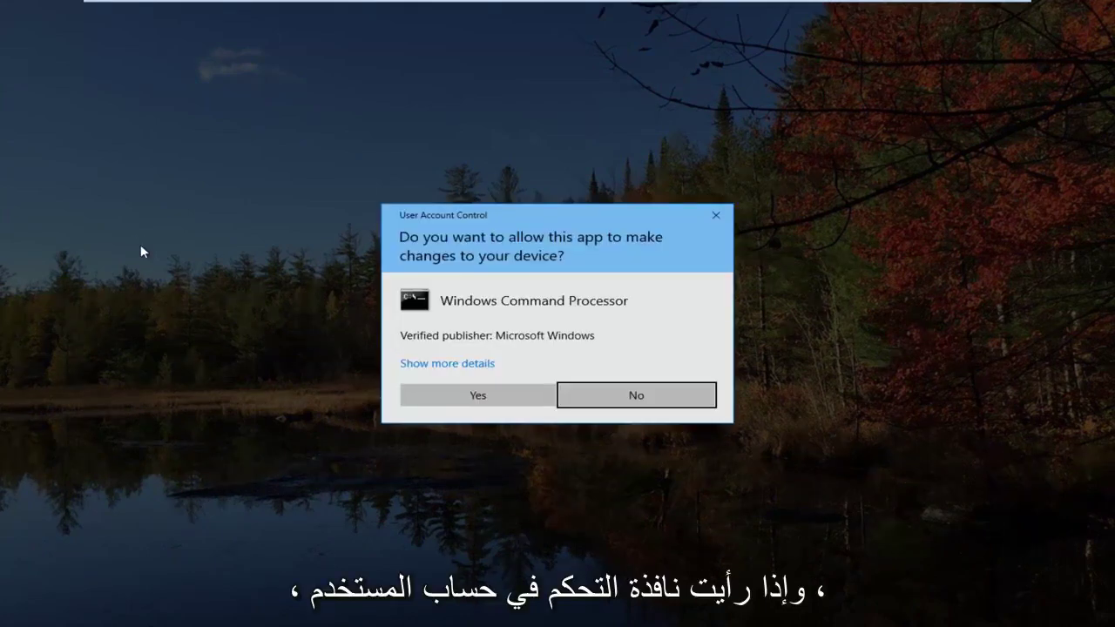
click(460, 396)
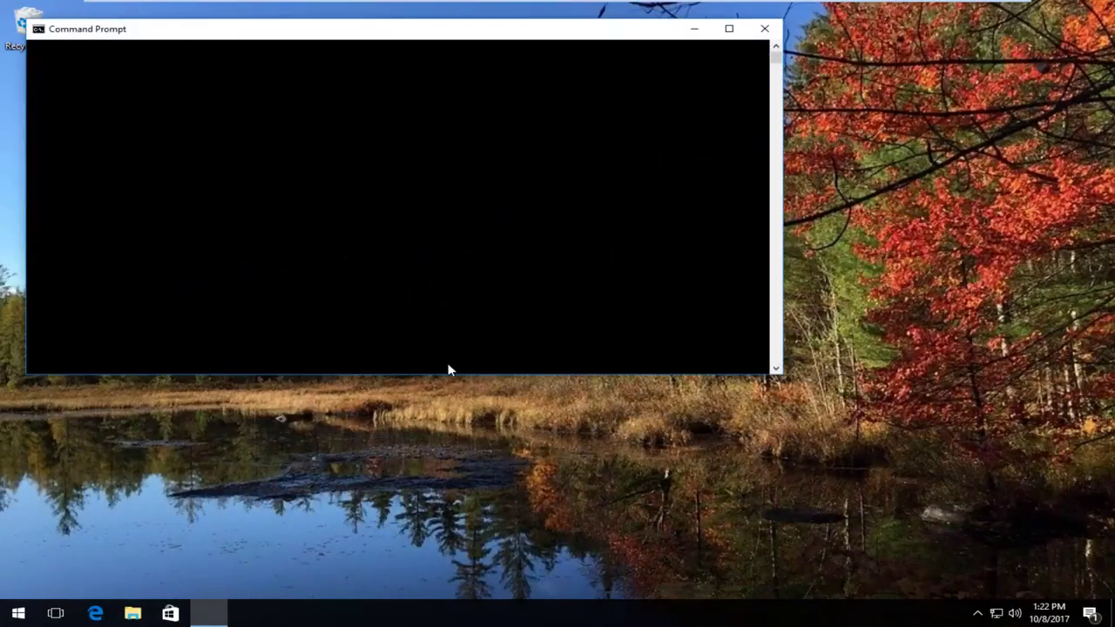
Run sfc /scannow, note another servicing operation is running, and close Command Prompt.
drag(263, 29, 389, 123)
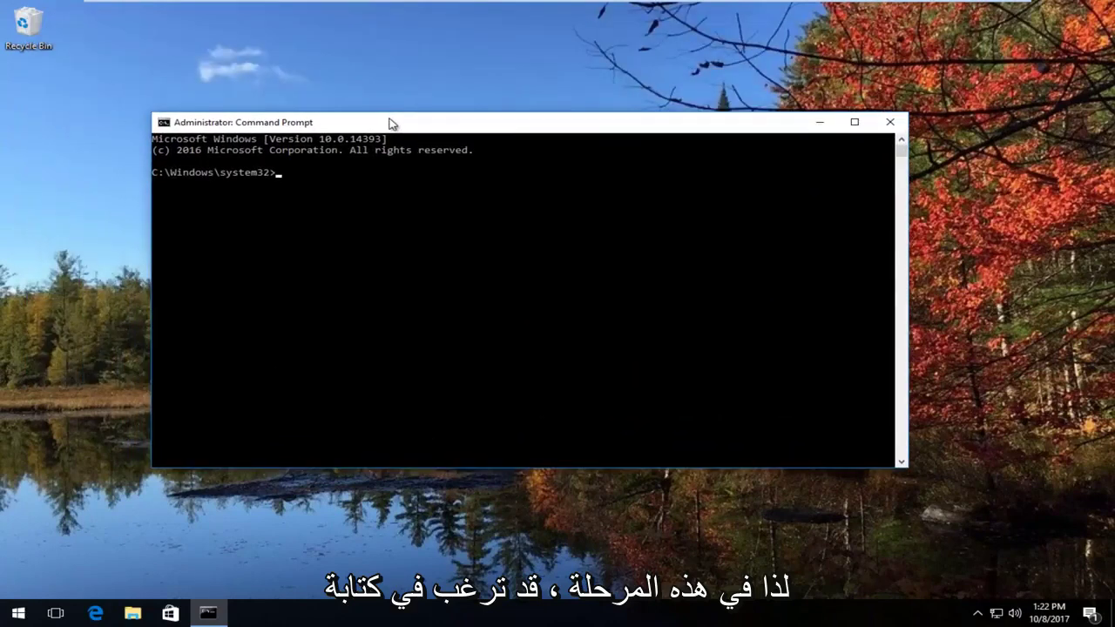
text(s)
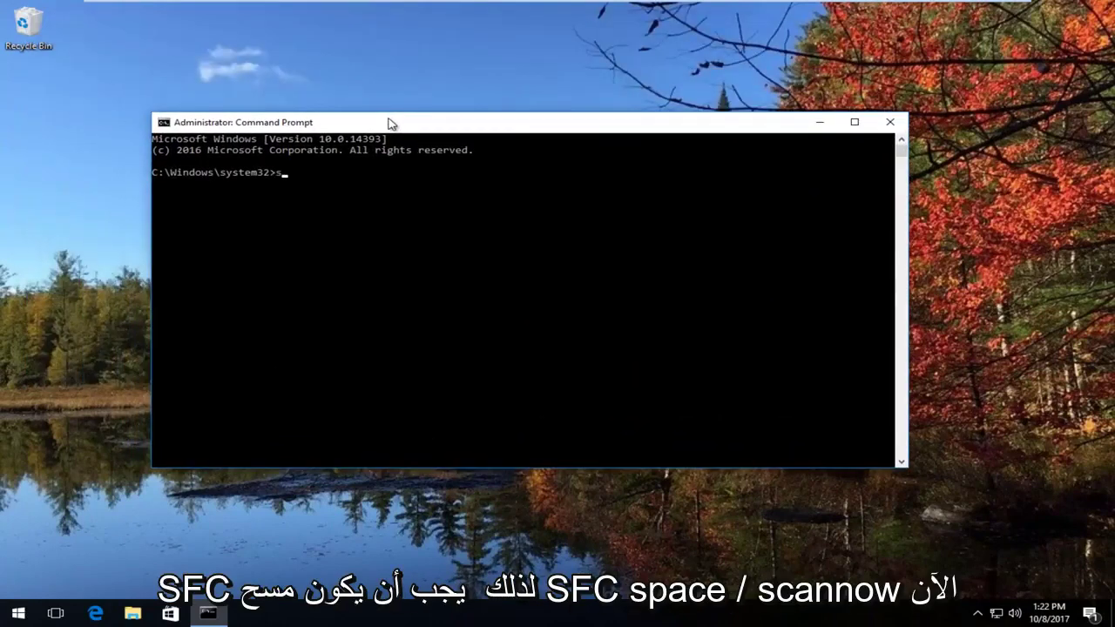
text(fc /scannow)
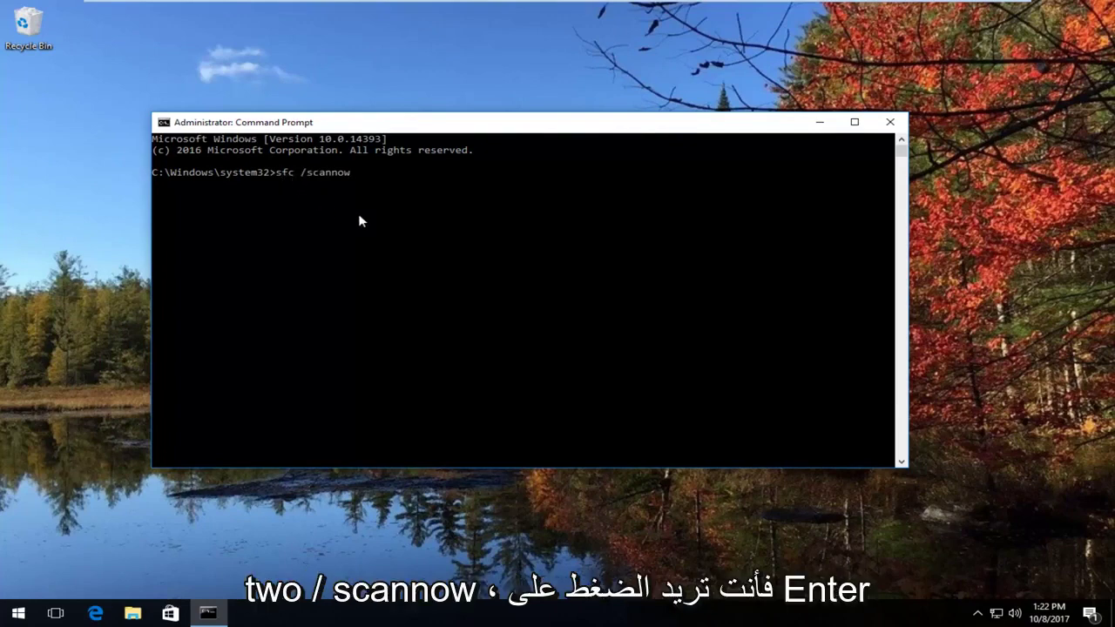
key(Return)
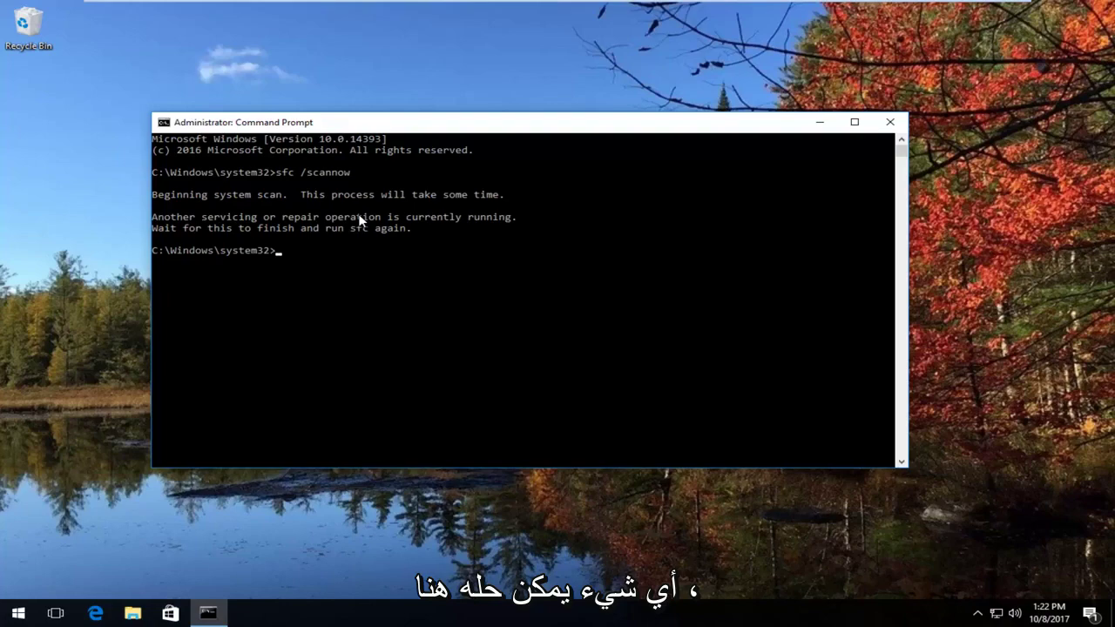
click(890, 122)
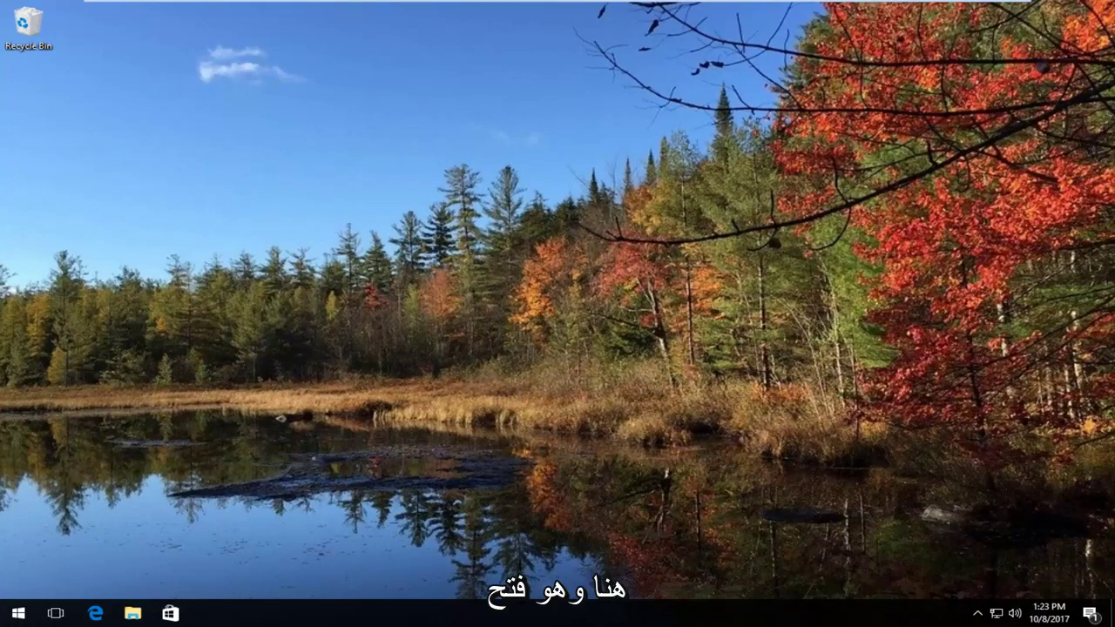
Launch Registry Editor as administrator from a 'regedit' Start search, accepting the UAC prompt.
click(17, 614)
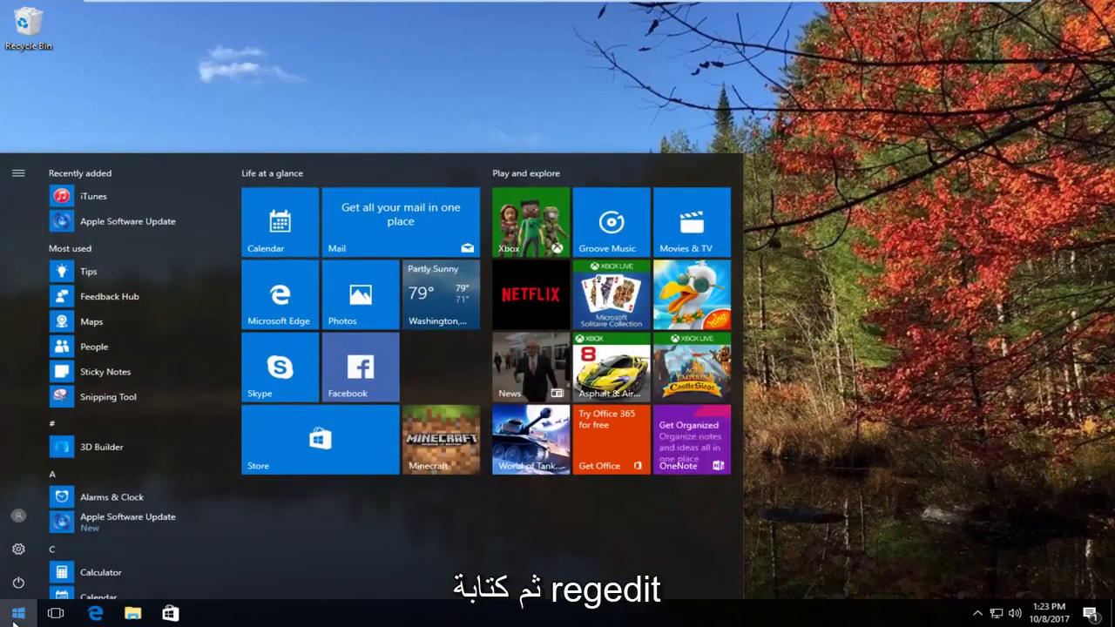
text(regedit)
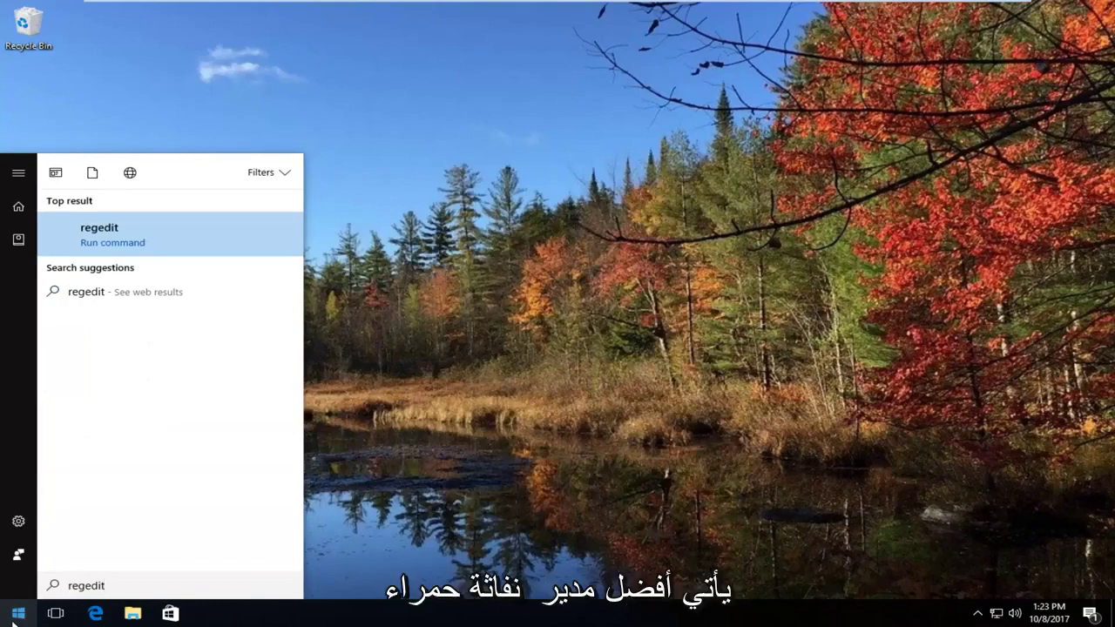
right_click(106, 245)
click(130, 253)
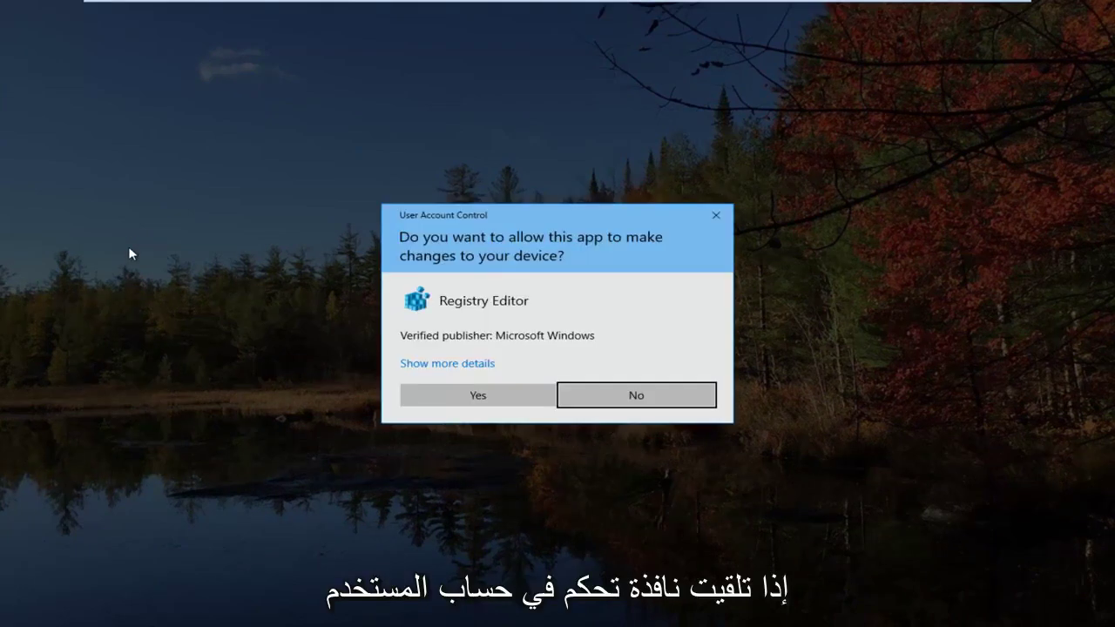
click(442, 407)
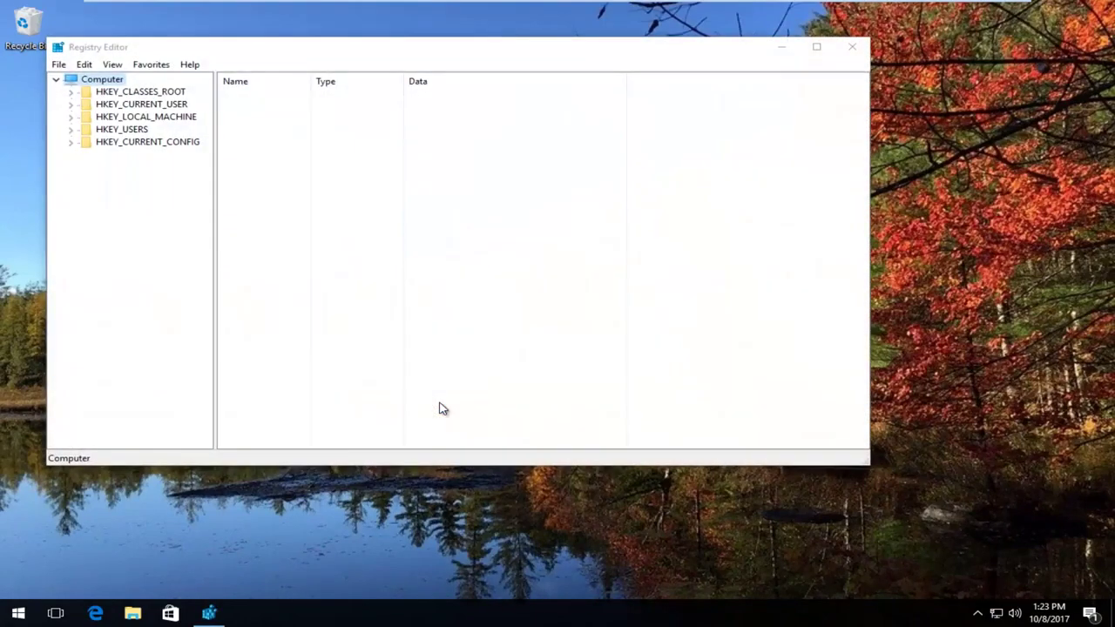
Expand HKEY_LOCAL_MACHINE and SOFTWARE, widening the key tree pane.
drag(376, 55, 440, 66)
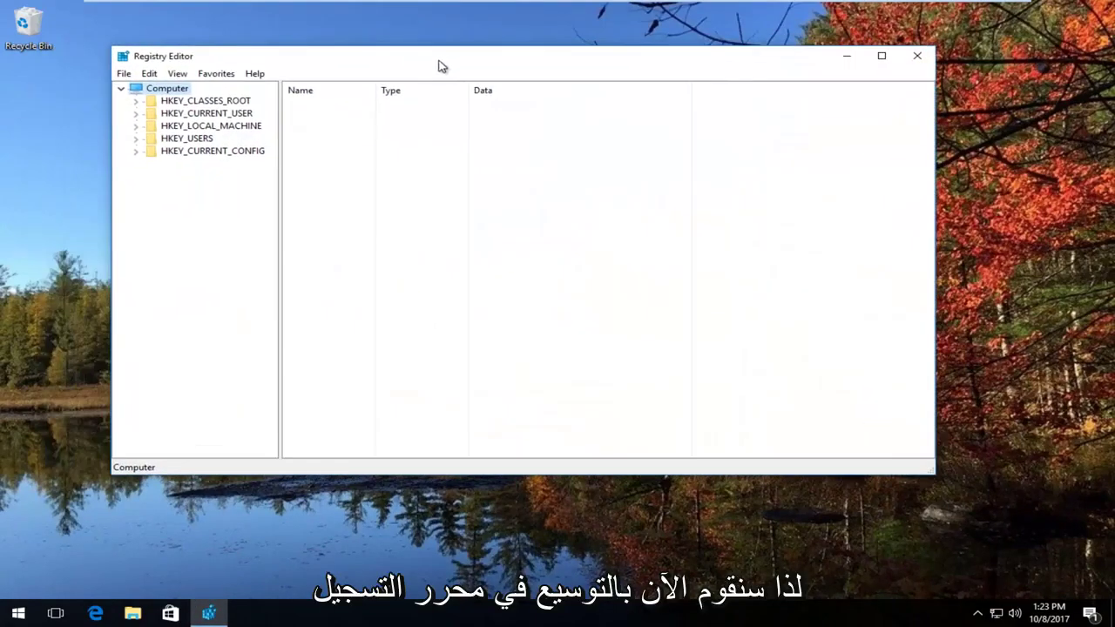
click(175, 127)
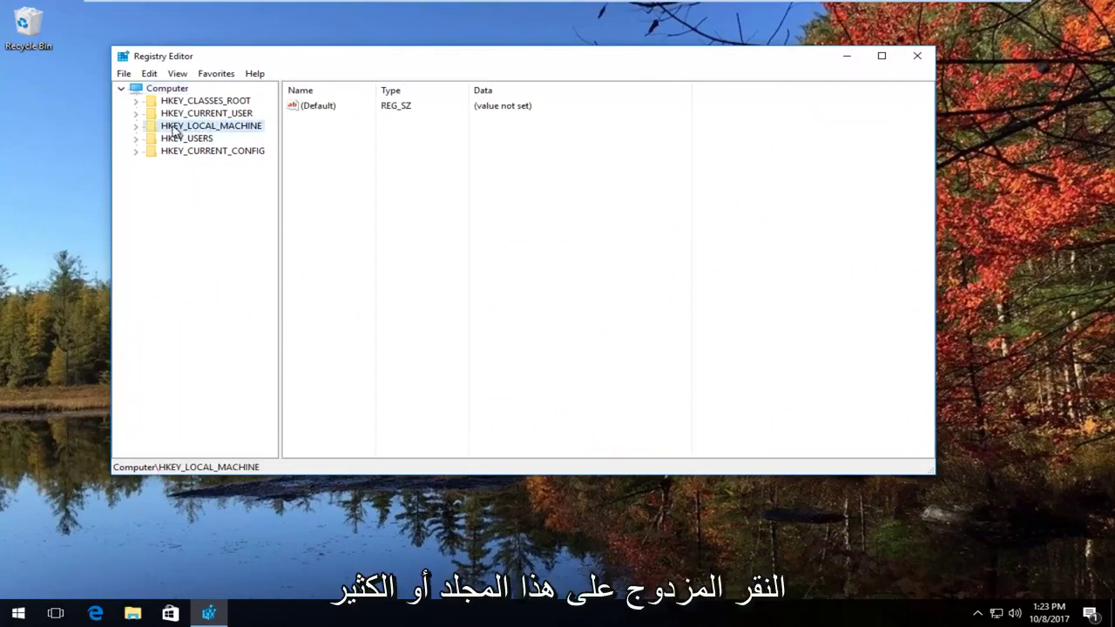
click(136, 128)
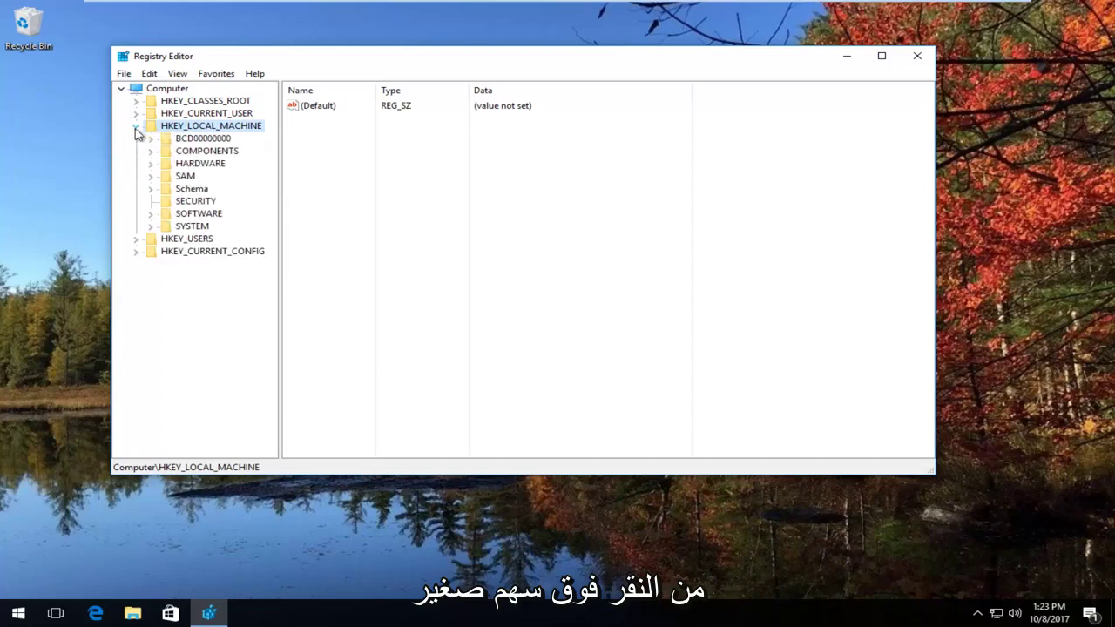
click(151, 214)
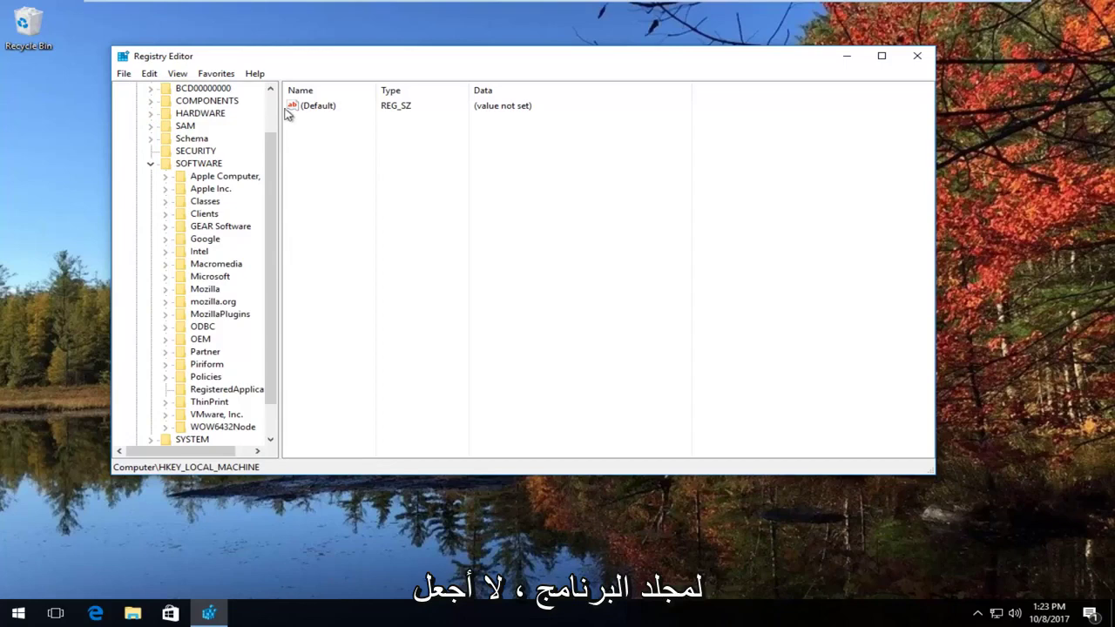
drag(282, 104, 318, 105)
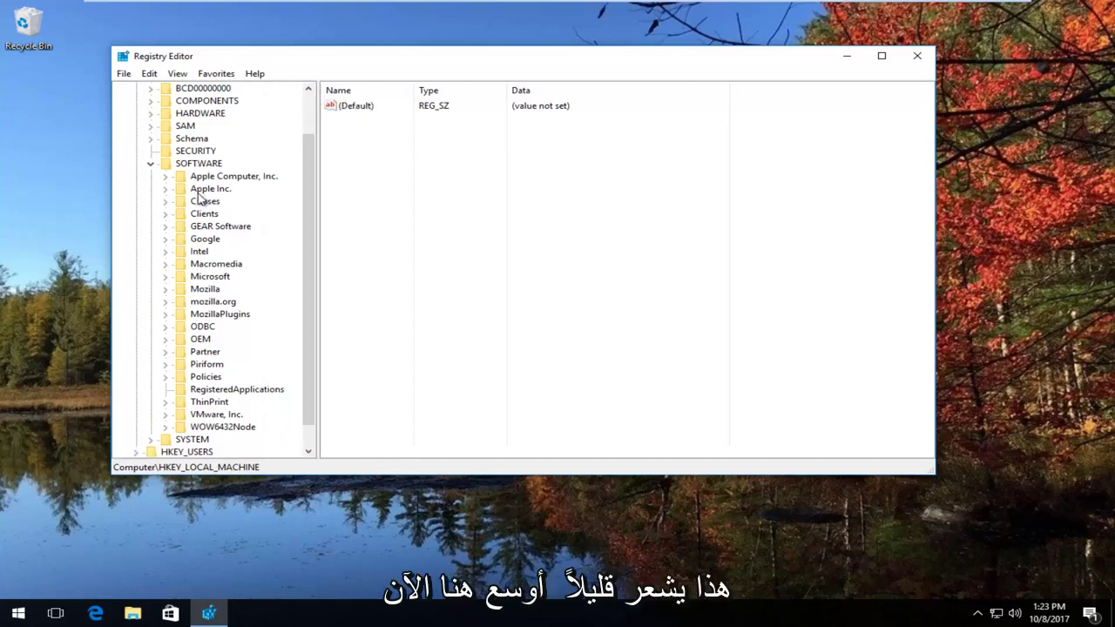
scroll(202, 216, down, 1)
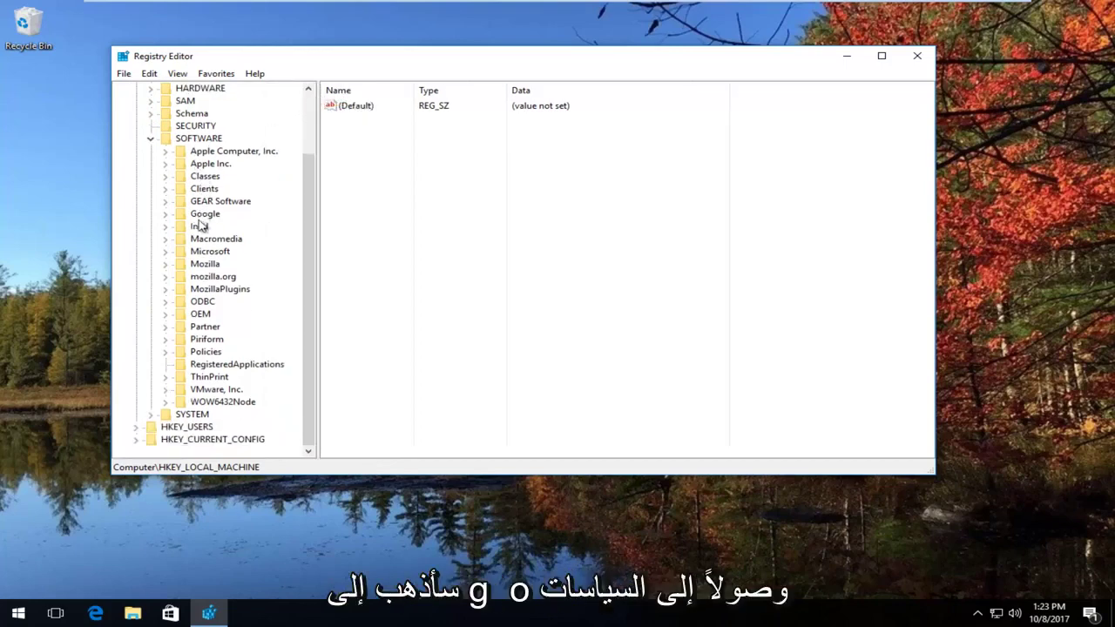
Expand Policies > Microsoft > Windows and select the ScriptedDiagnostics key.
click(170, 352)
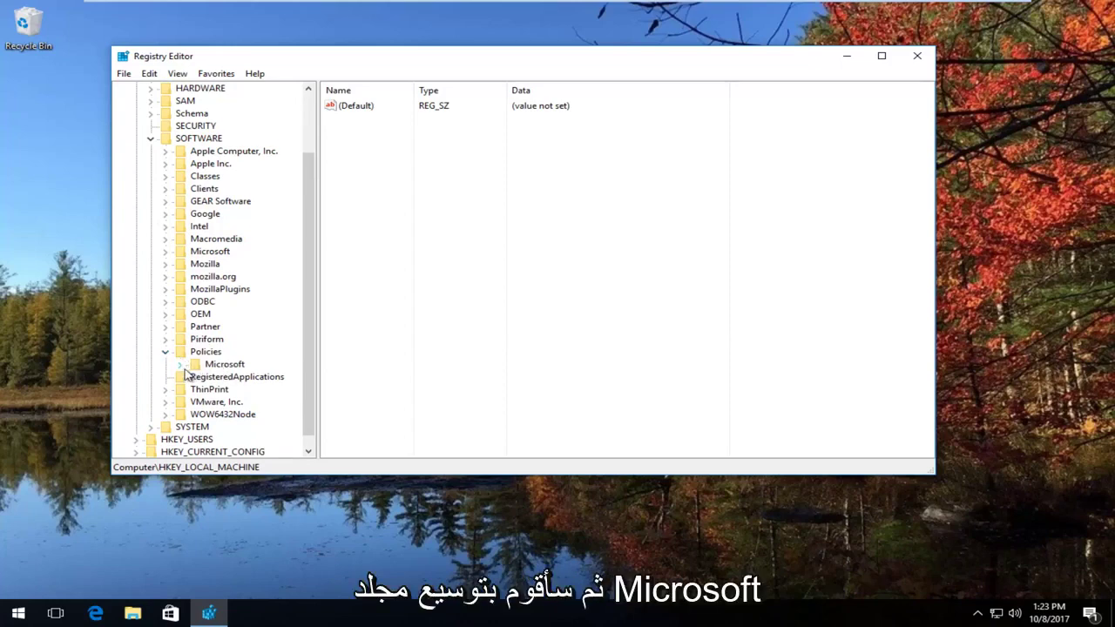
click(180, 365)
scroll(202, 373, down, 1)
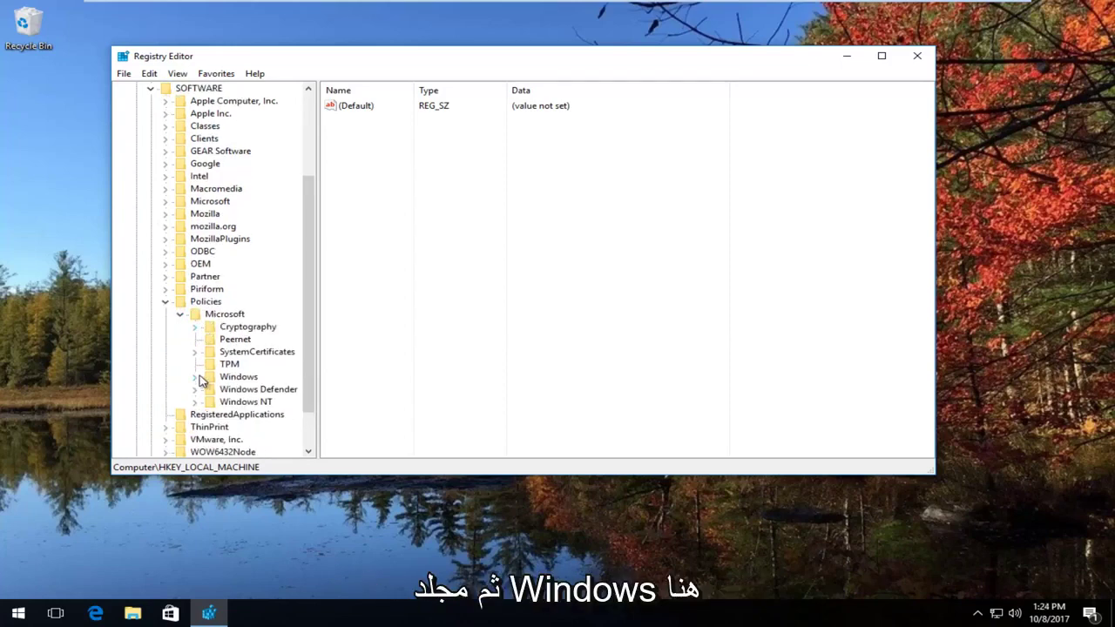
click(196, 377)
drag(318, 277, 387, 268)
click(195, 327)
click(195, 327)
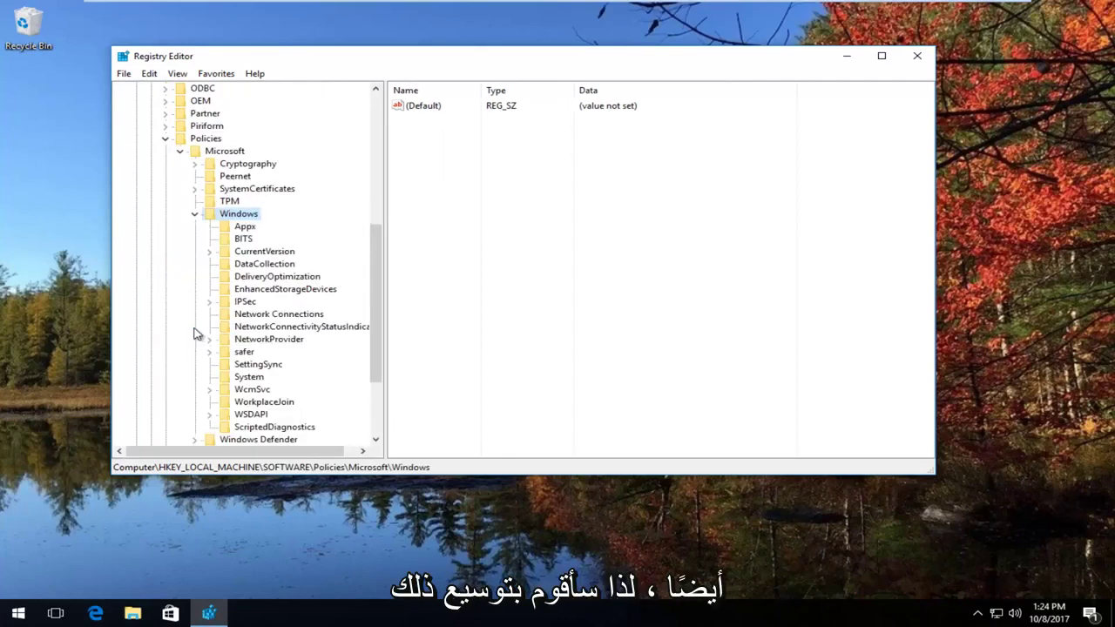
click(260, 426)
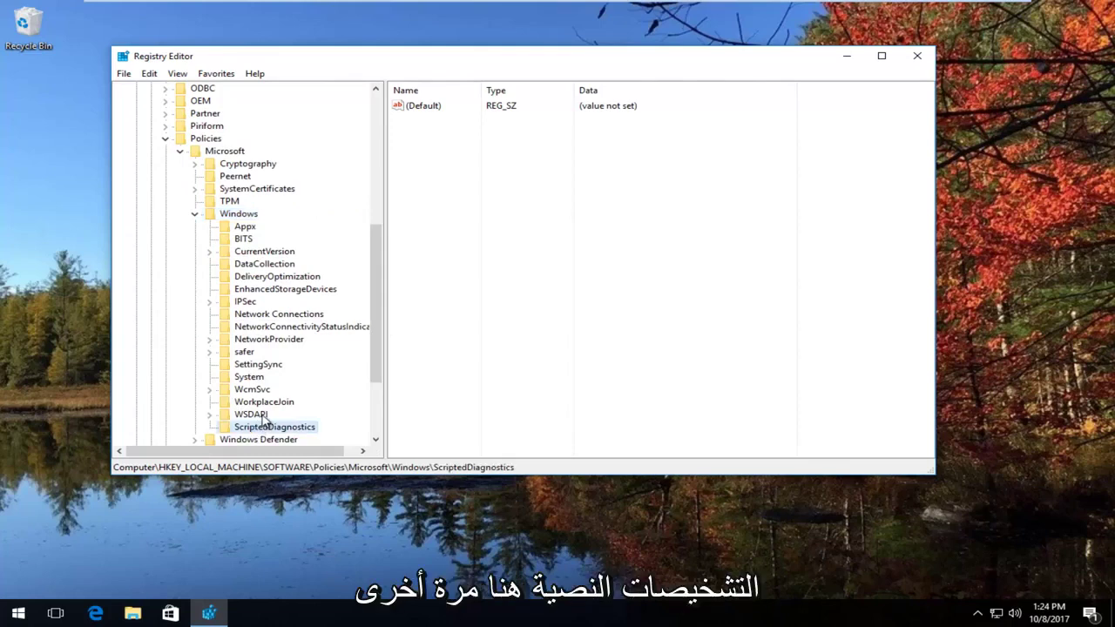
scroll(266, 419, down, 1)
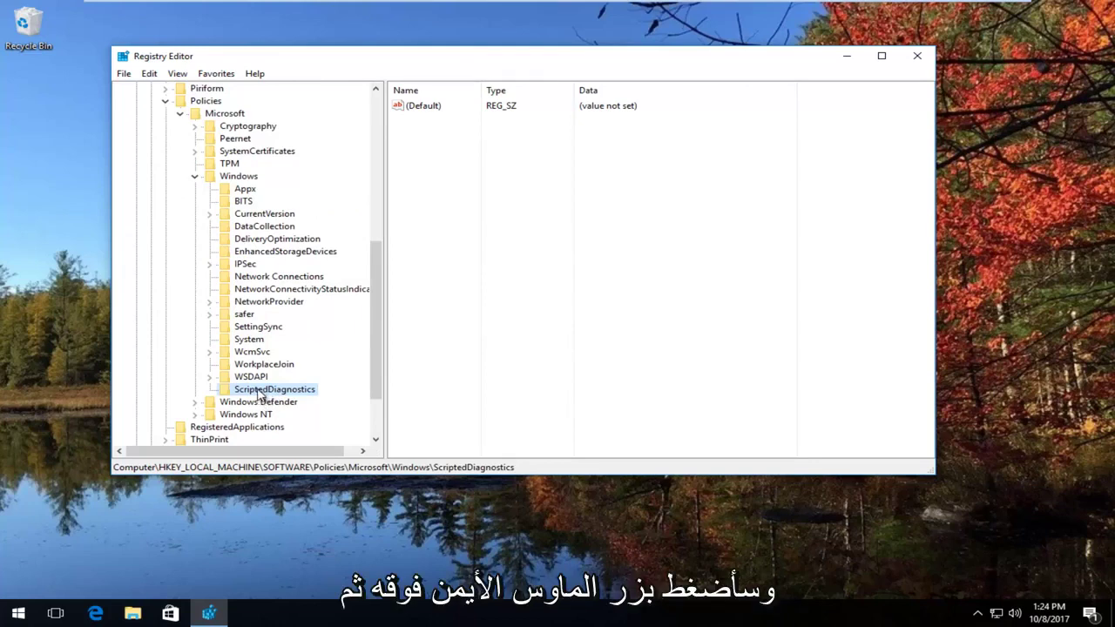
Delete the ScriptedDiagnostics key, confirm with Yes, and close Registry Editor.
right_click(259, 394)
click(284, 448)
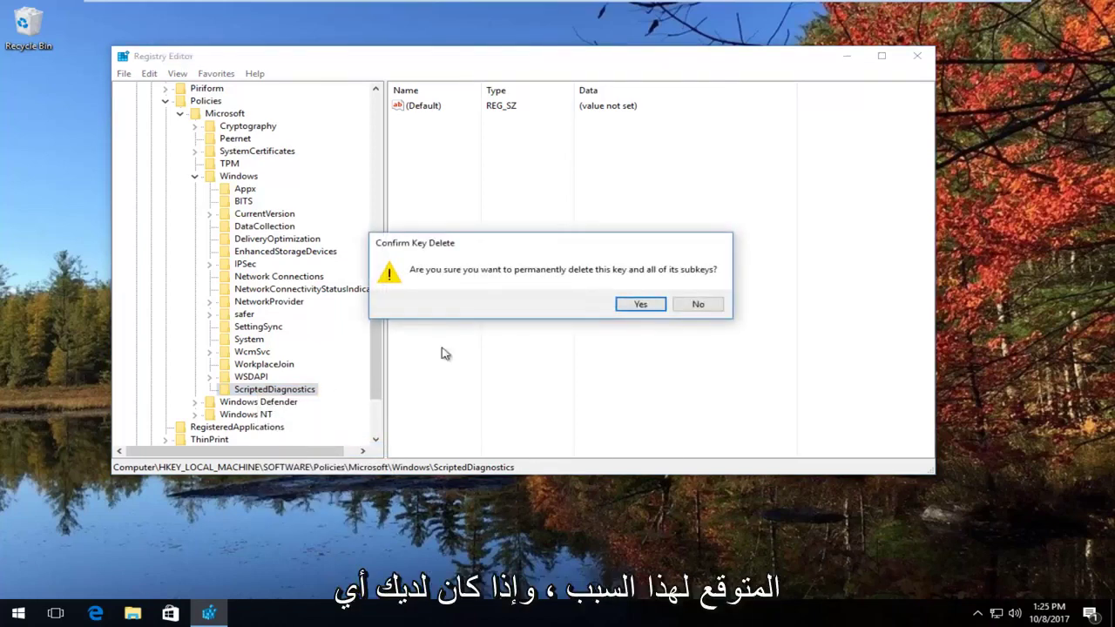
click(641, 305)
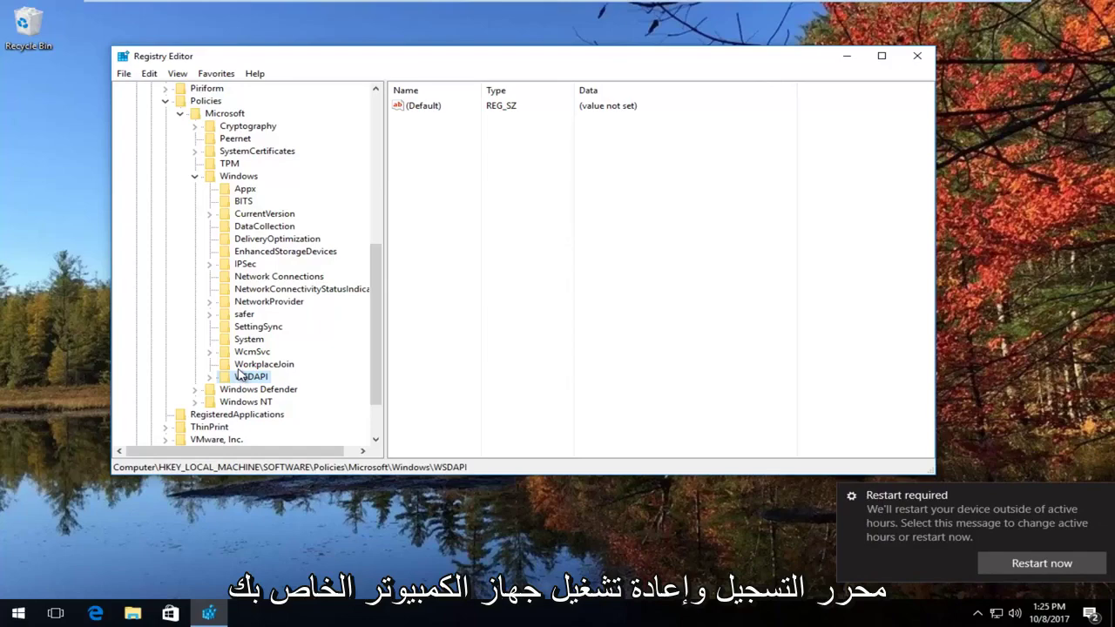
click(917, 56)
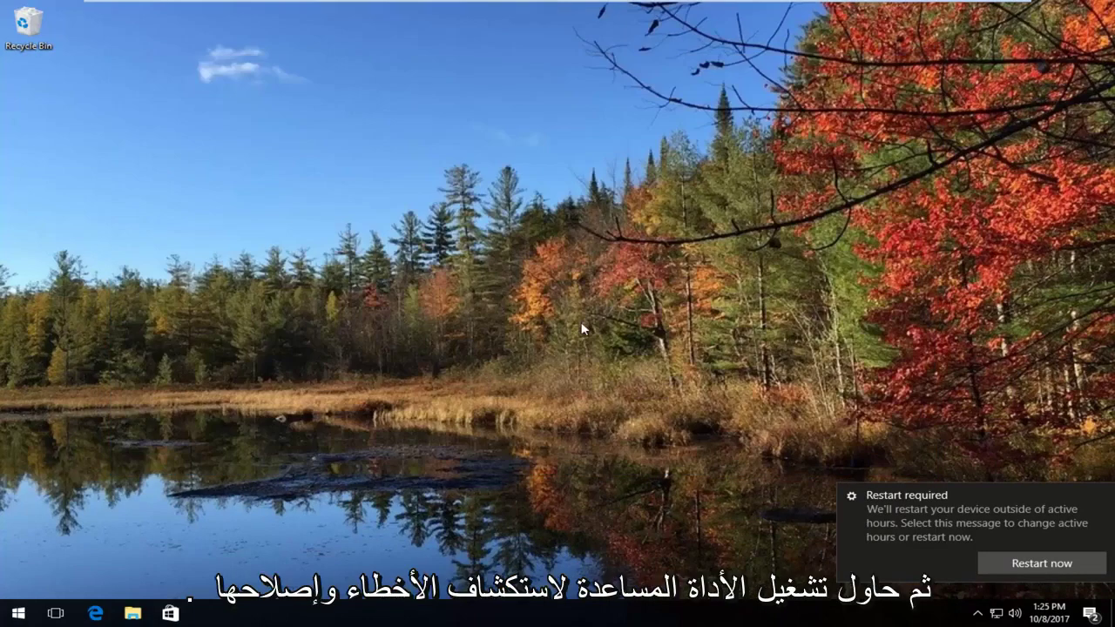